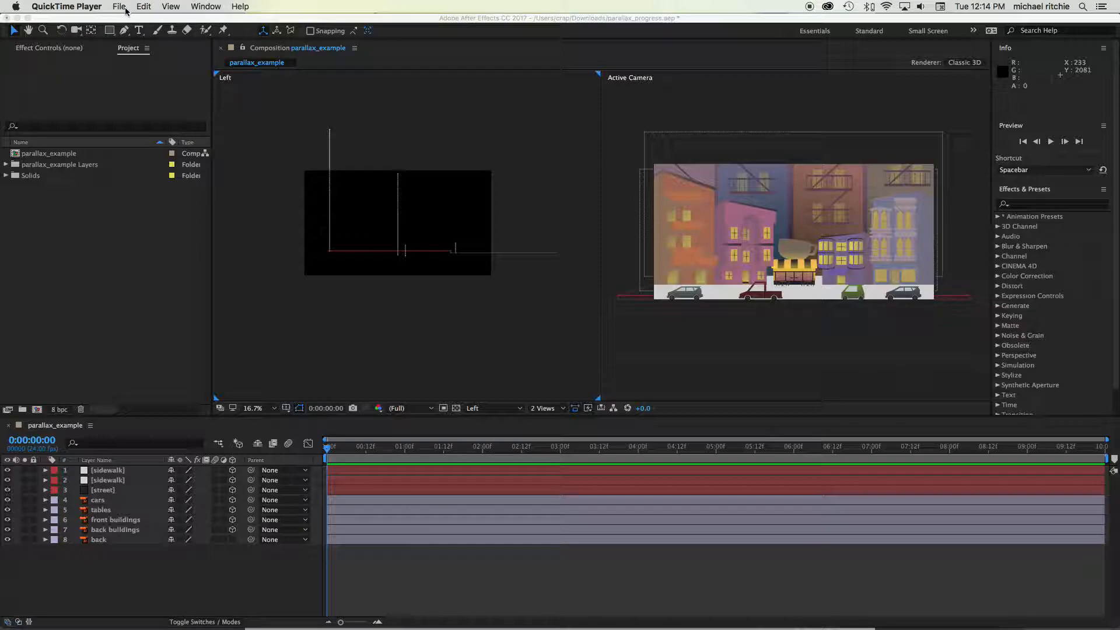
Switch to After Effects and add a one-node camera with the 50mm preset to the parallax_example composition
click(123, 29)
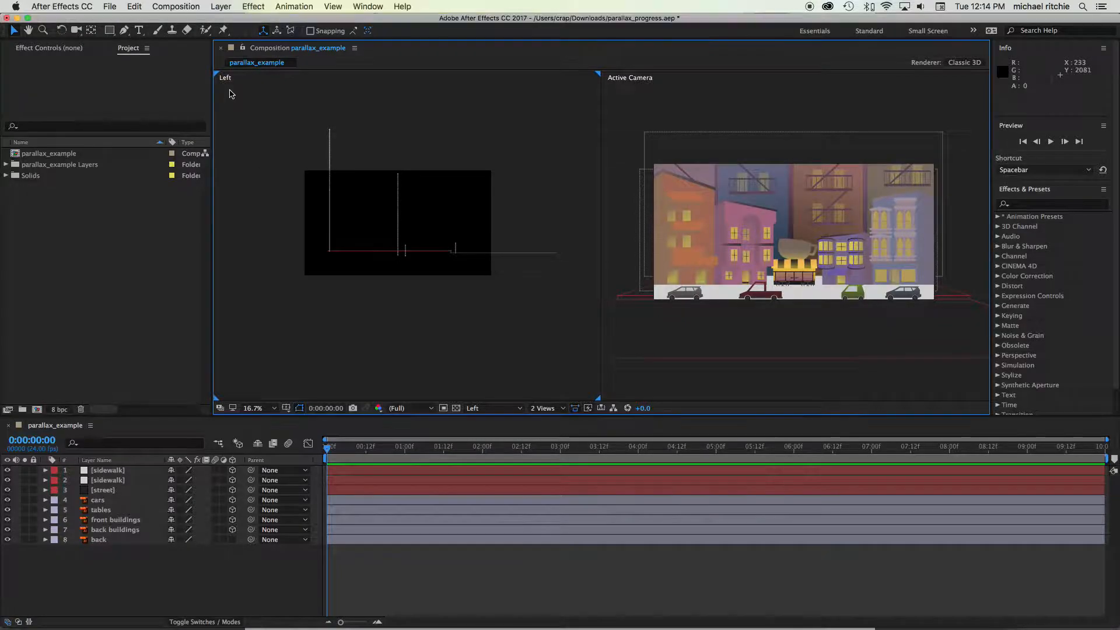
click(224, 9)
mouse_move(234, 21)
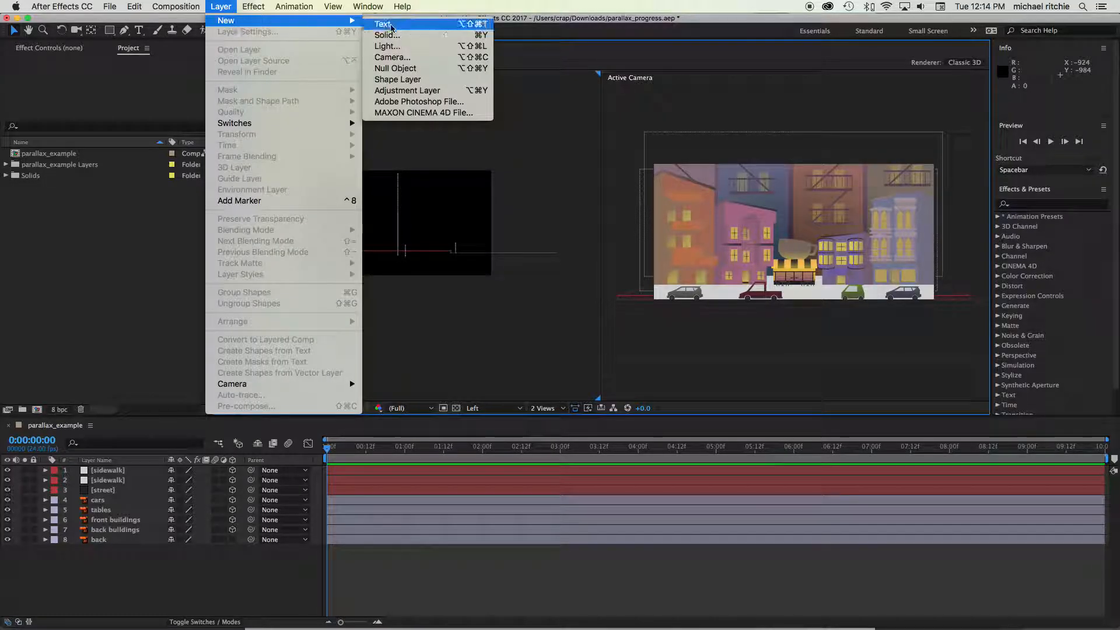
click(395, 57)
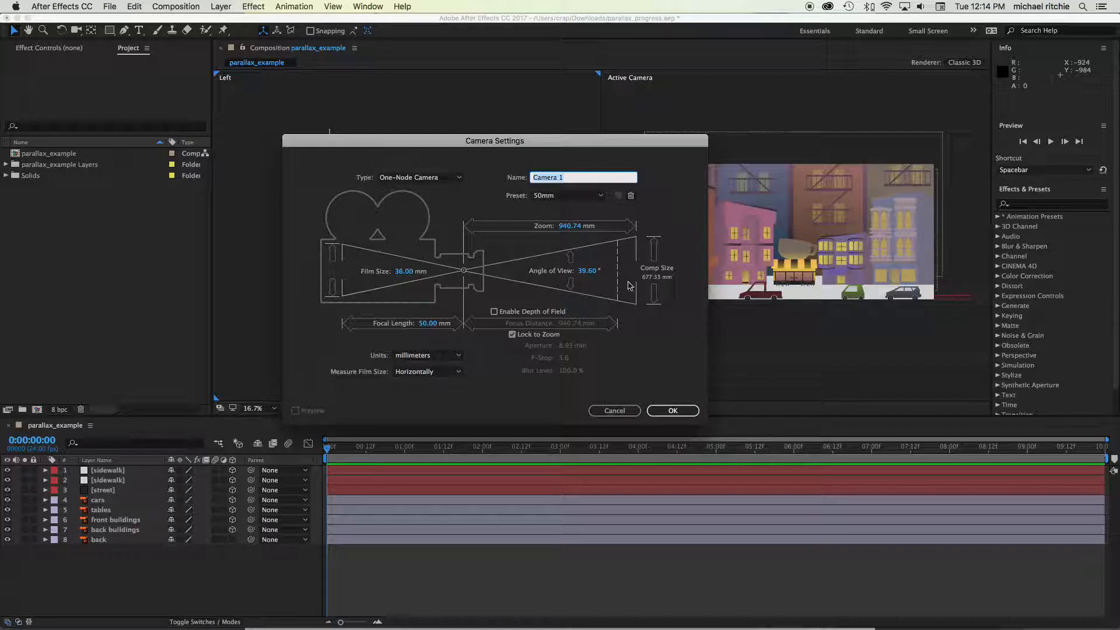
click(675, 411)
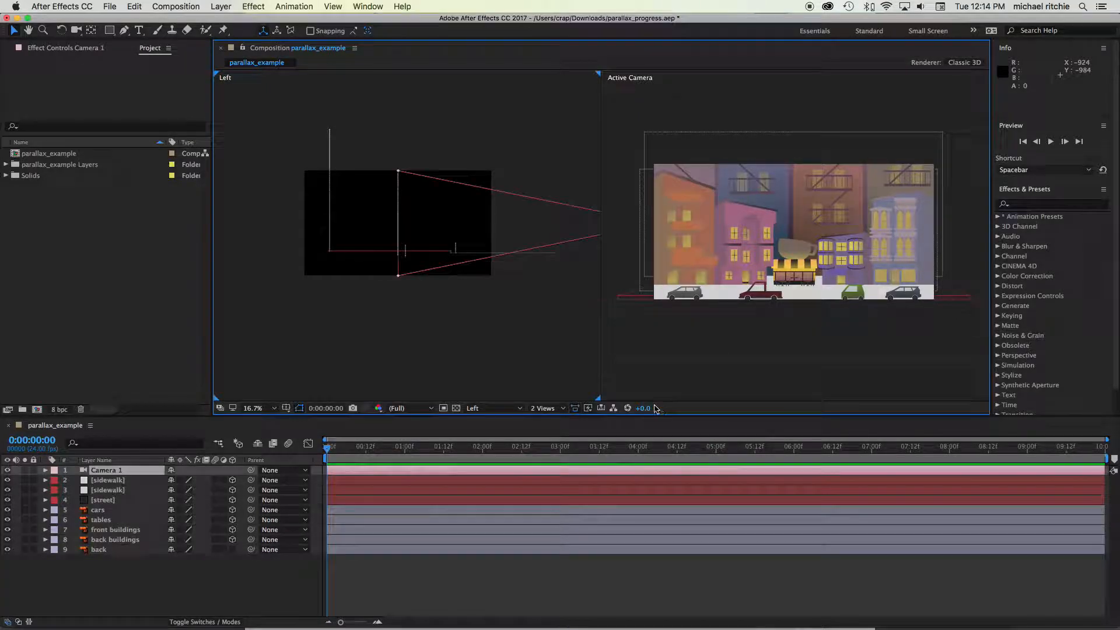
Add a Position keyframe for Camera 1 at 0:00:00:00
click(549, 318)
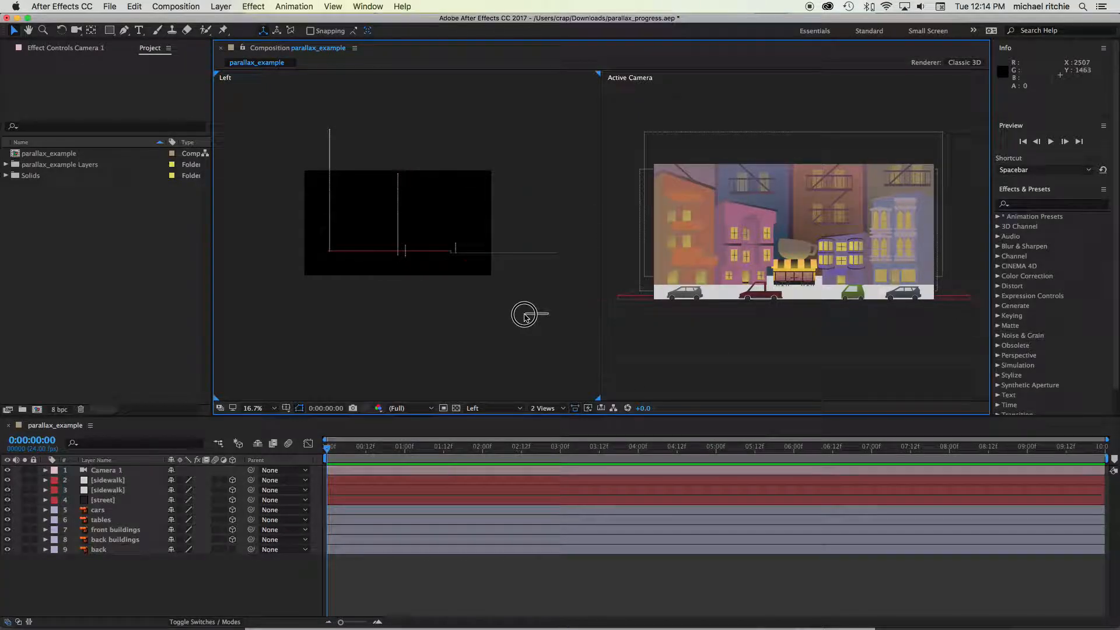
click(127, 472)
key(space)
drag(505, 318, 426, 341)
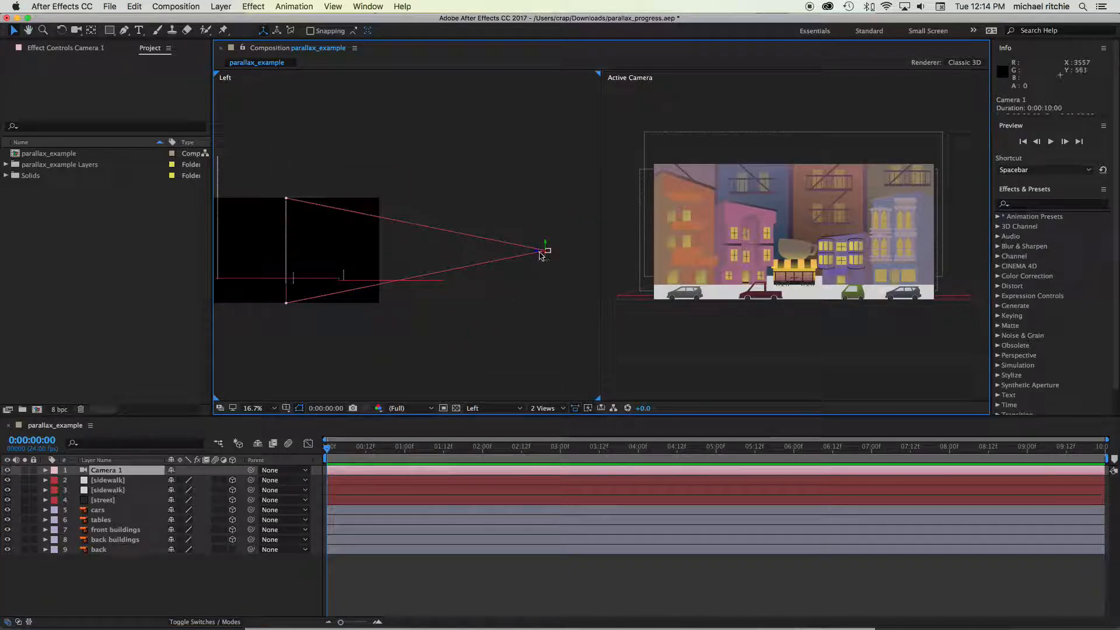
key(space)
drag(282, 335, 309, 338)
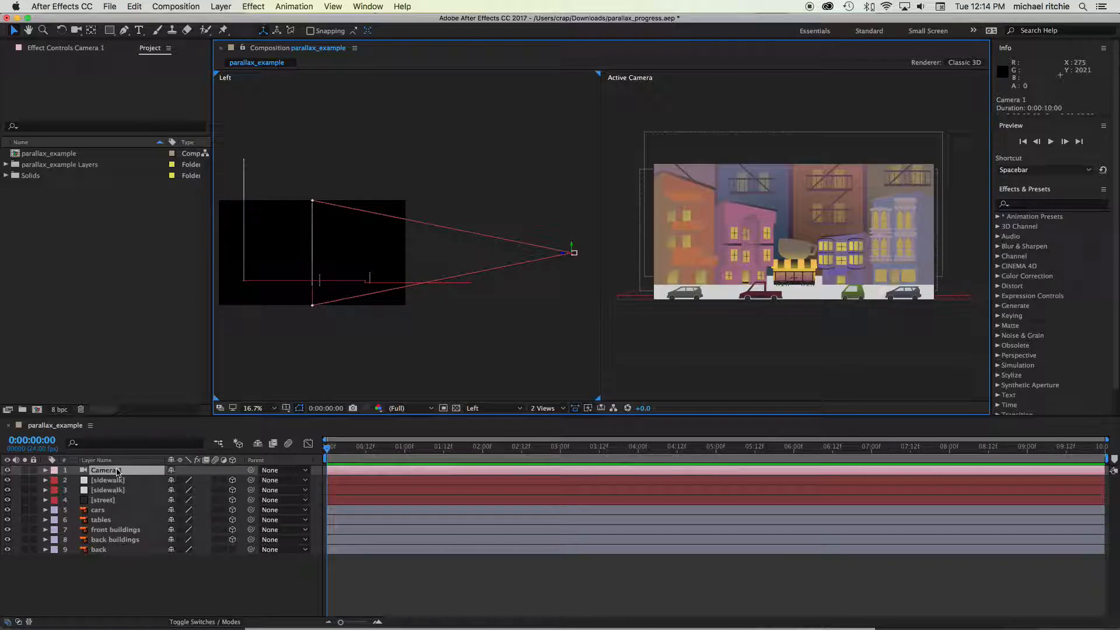
key(p)
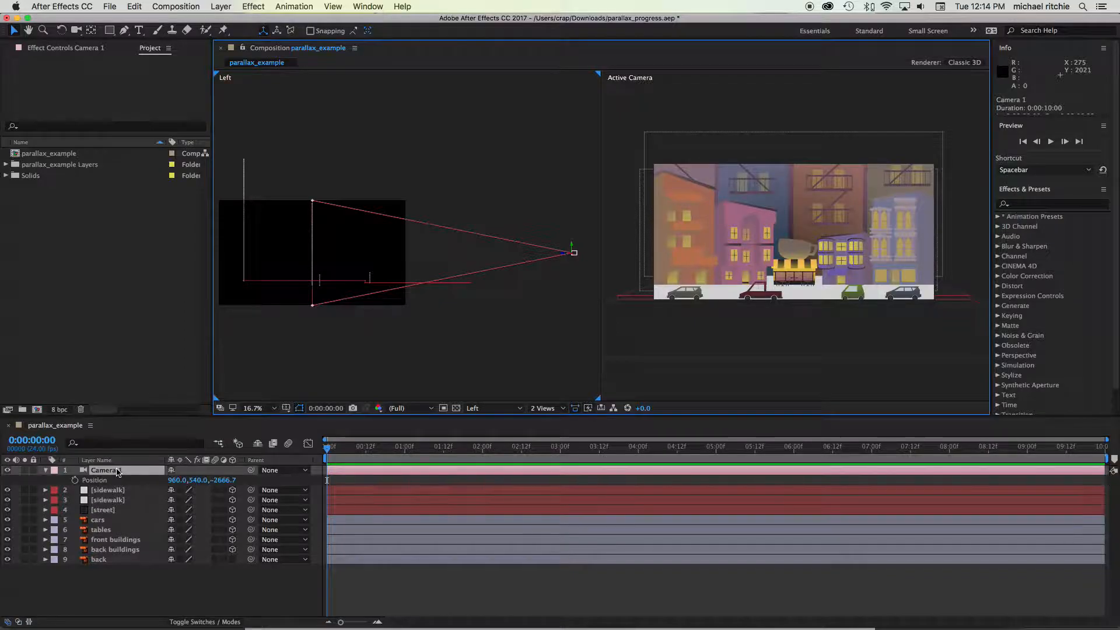
click(75, 480)
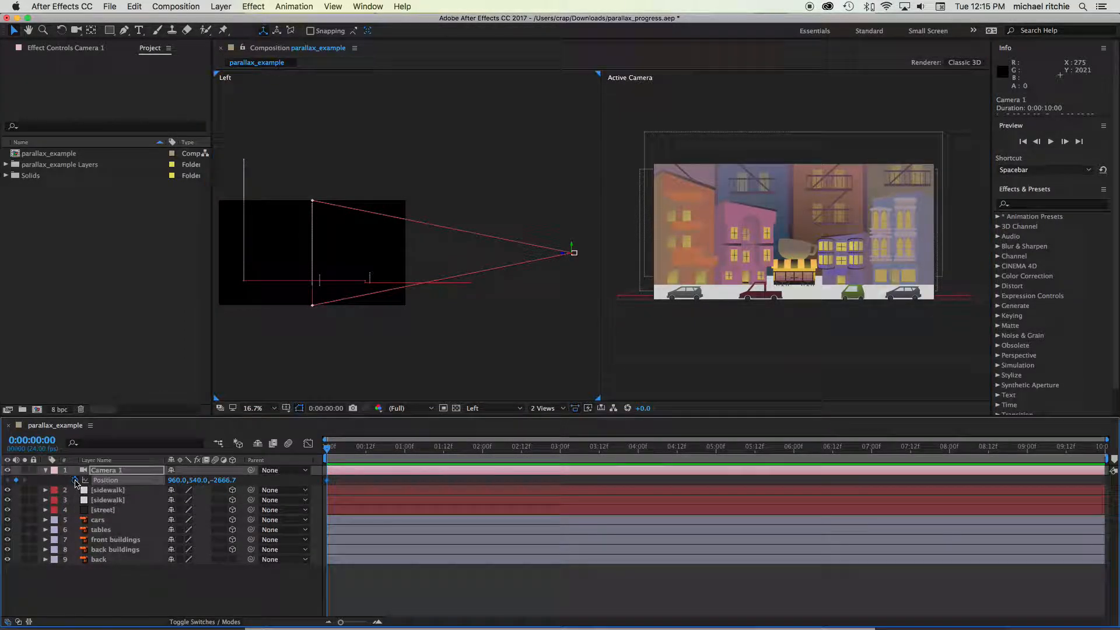
At 0:00:02:00, move Camera 1 forward toward the buildings along Z to about -1556.7
drag(328, 447, 484, 449)
click(562, 256)
drag(562, 256, 456, 258)
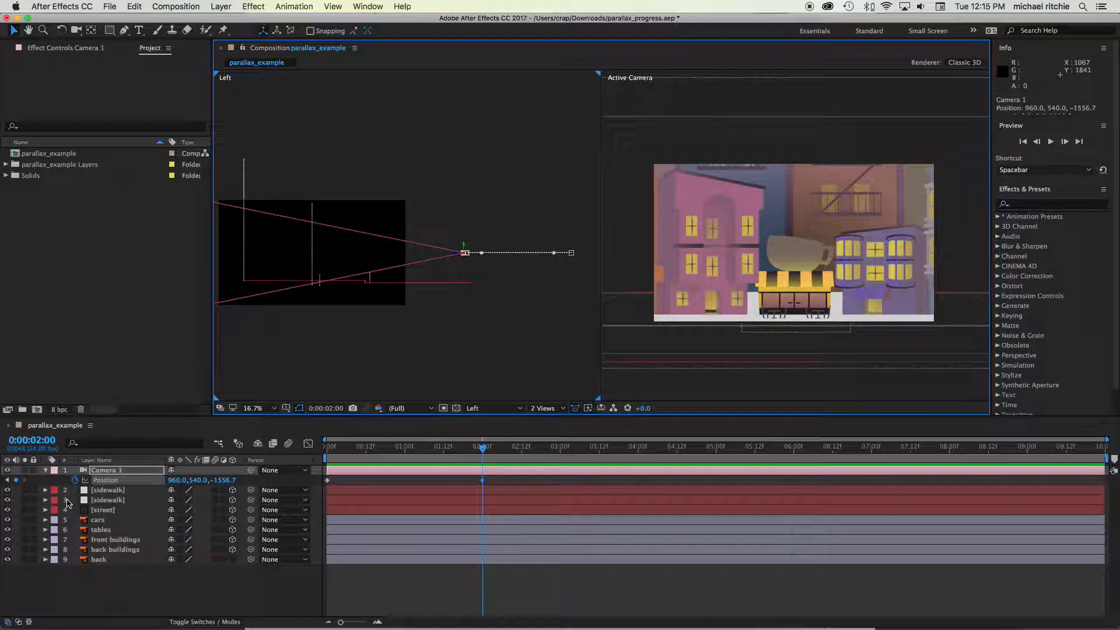
Reveal the Camera Options of Camera 1 and add a Zoom keyframe at 0:00:00:00
click(106, 471)
key(a)
key(a)
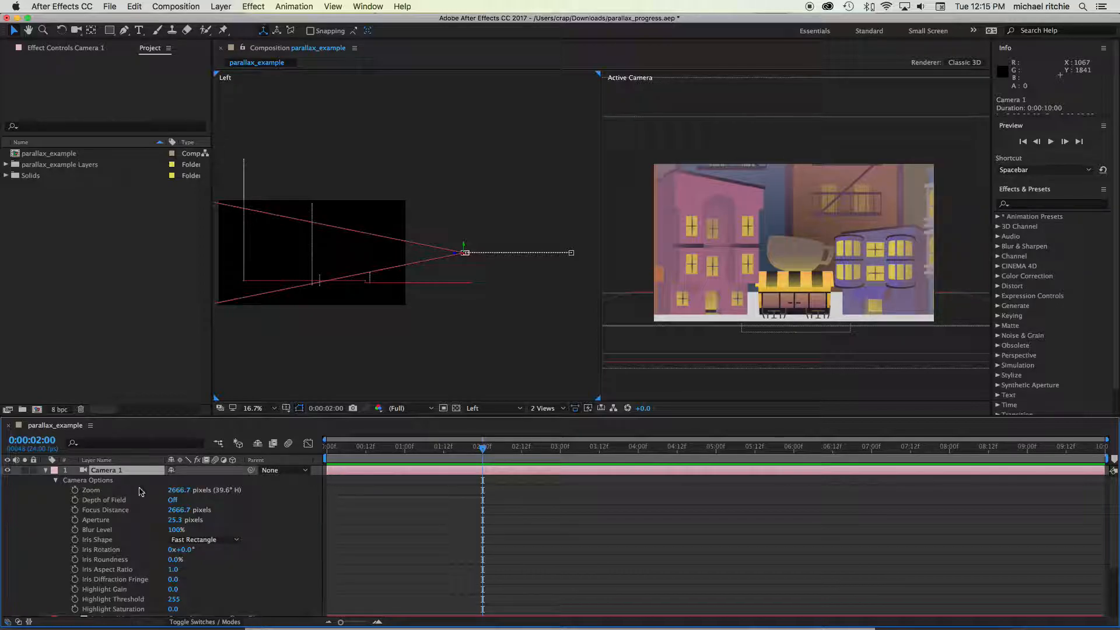
click(330, 453)
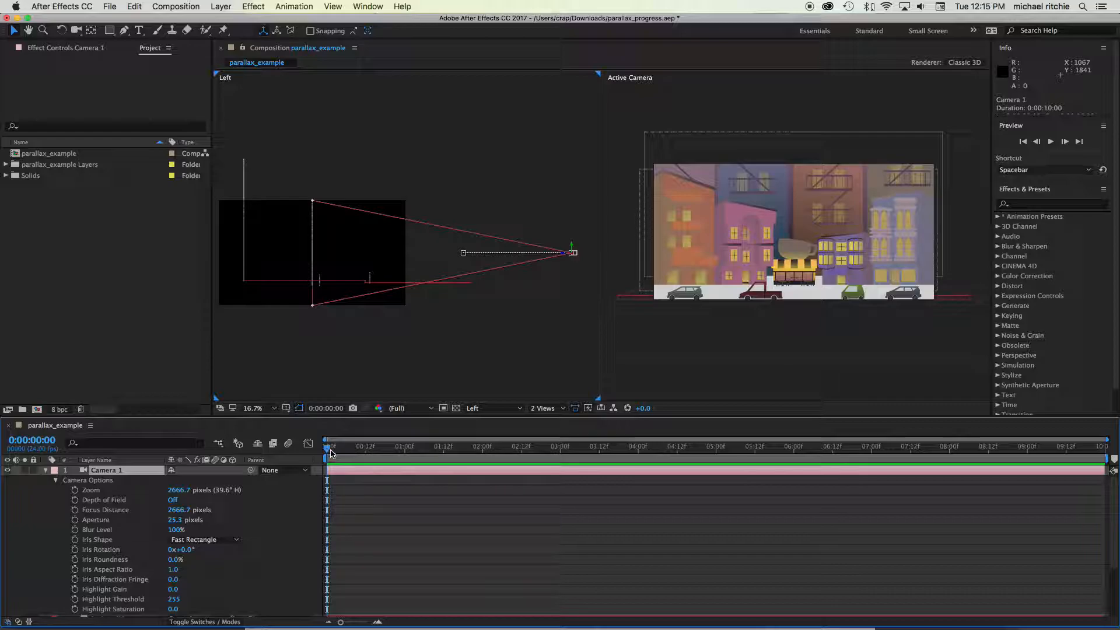
click(75, 491)
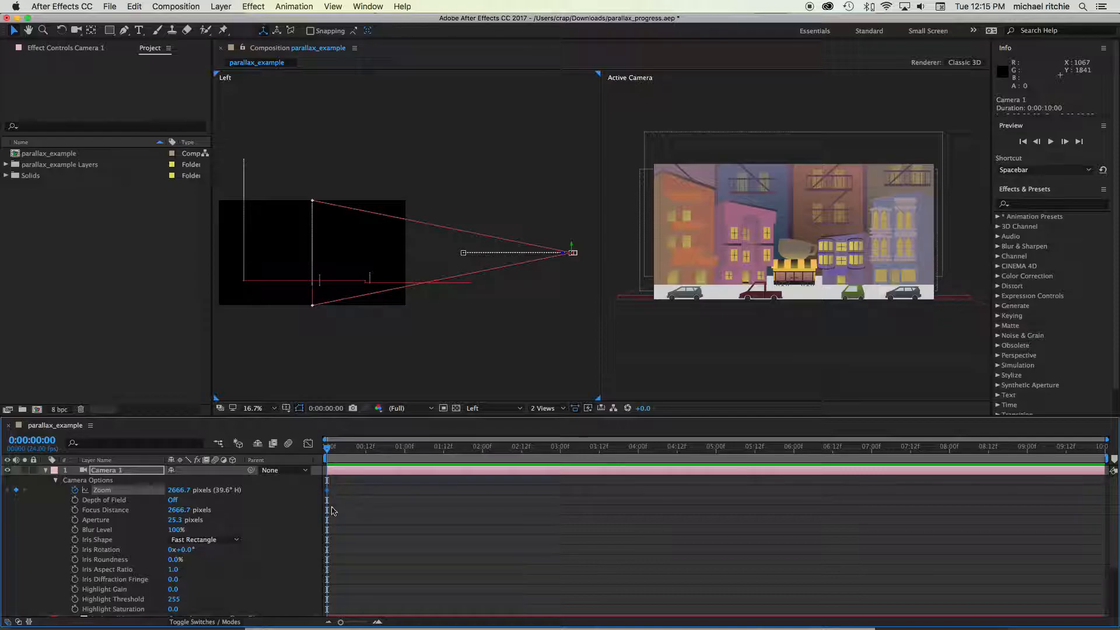
Show only the keyframed properties of Camera 1 and reduce its Zoom to about 1714.7 pixels at 0:00:02:00
click(142, 472)
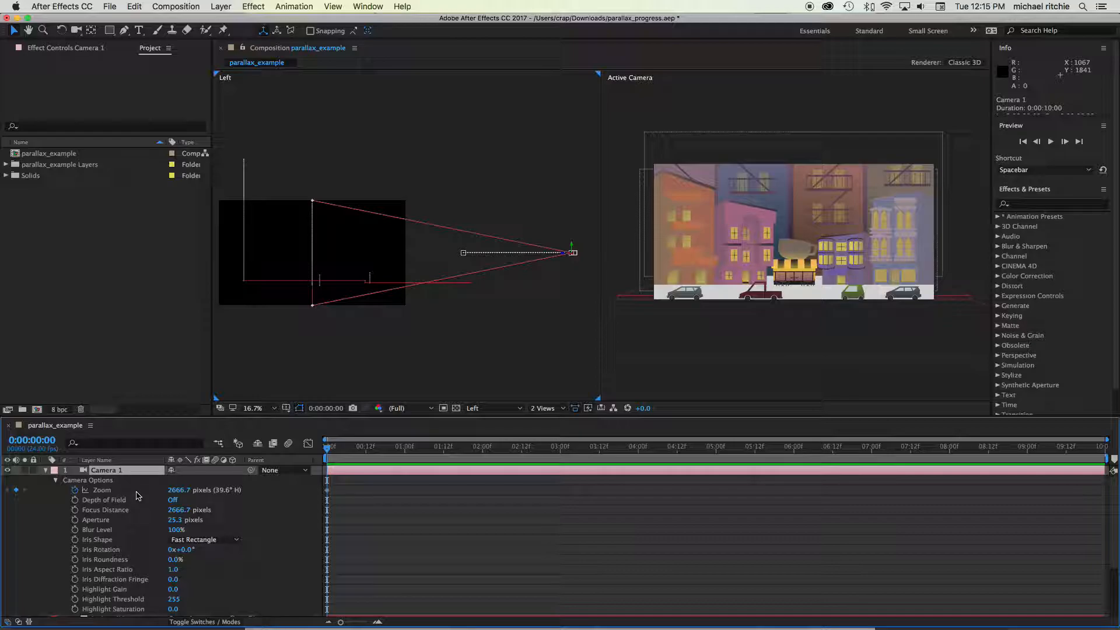
key(u)
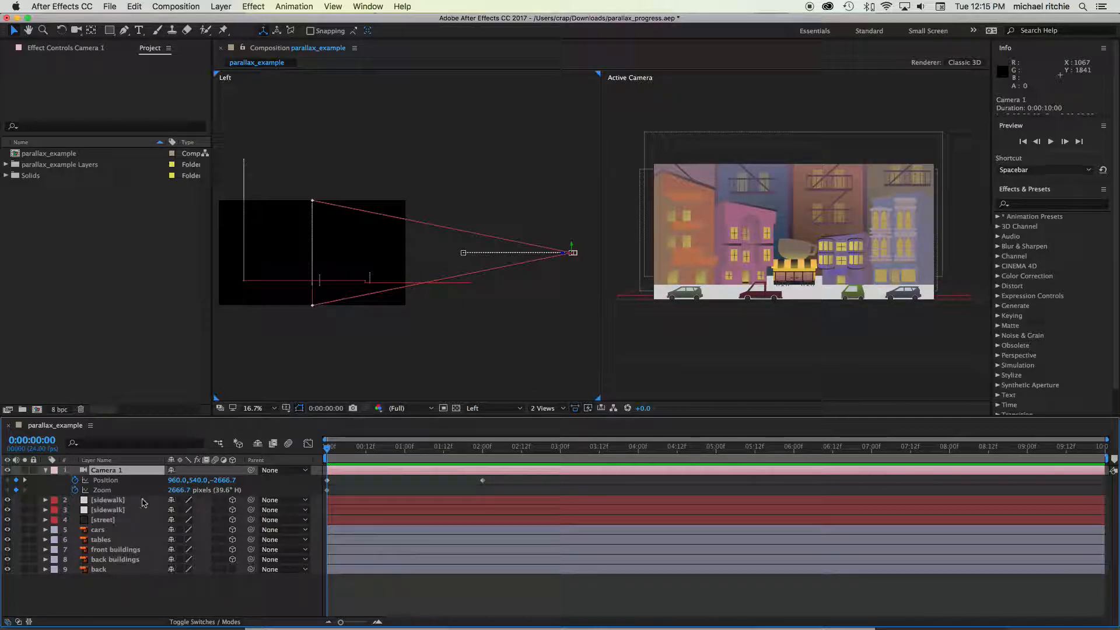
drag(330, 449, 482, 450)
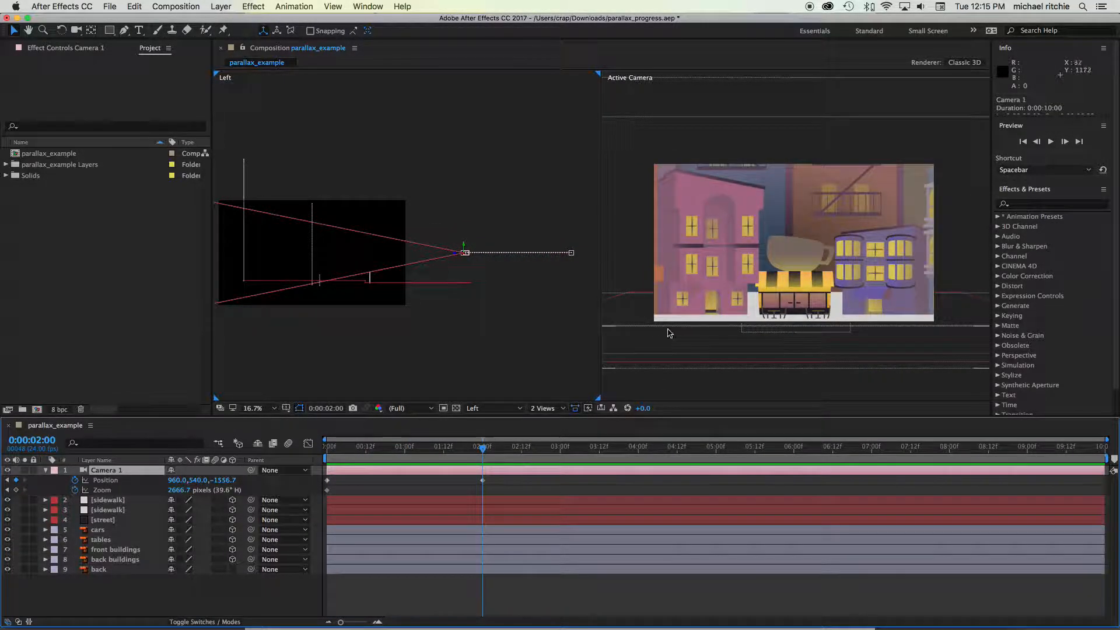
drag(178, 490, 57, 489)
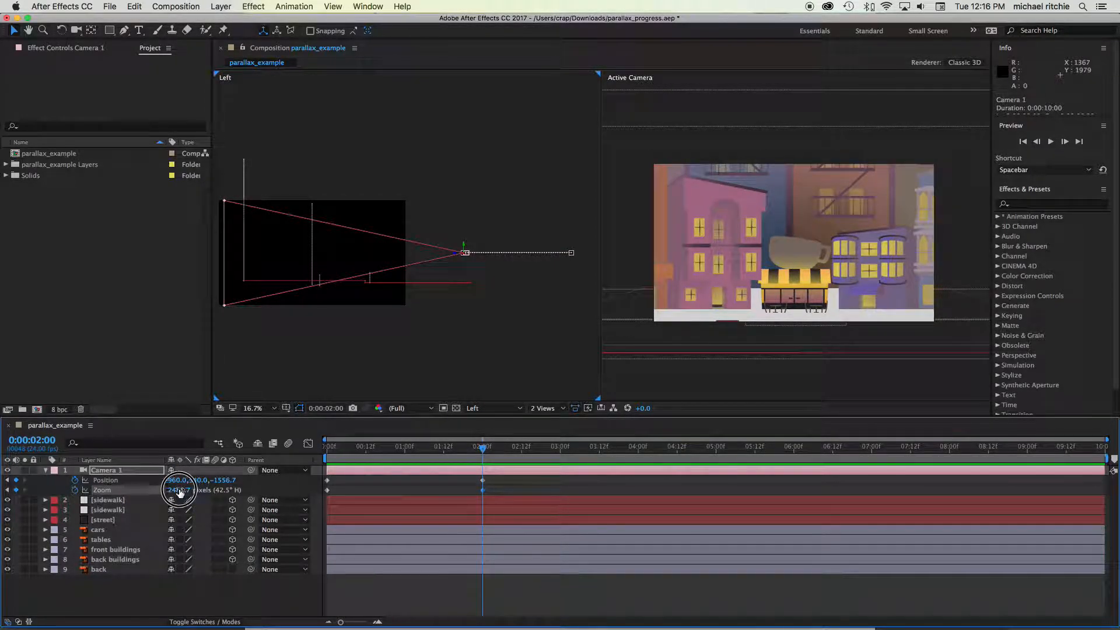
drag(180, 490, 75, 490)
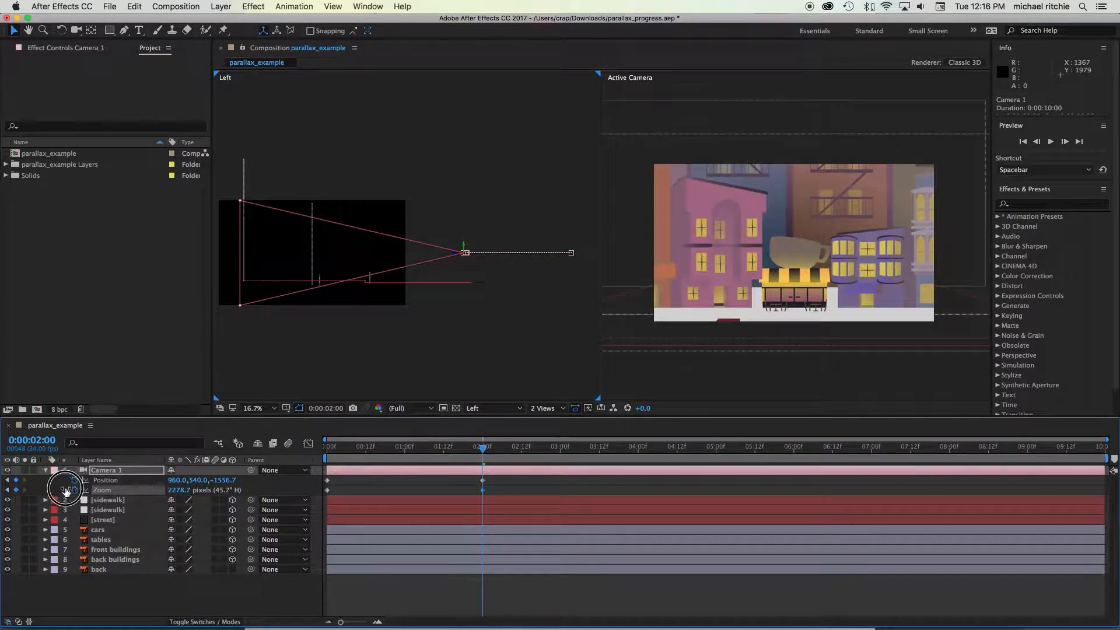
drag(170, 491, 67, 492)
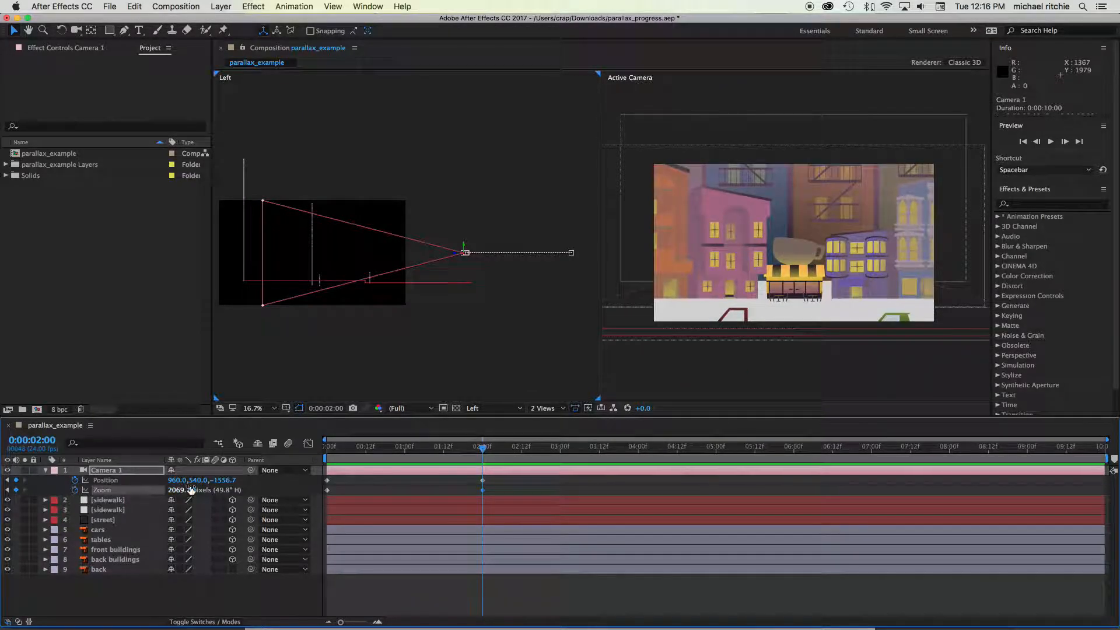
drag(176, 492, 88, 494)
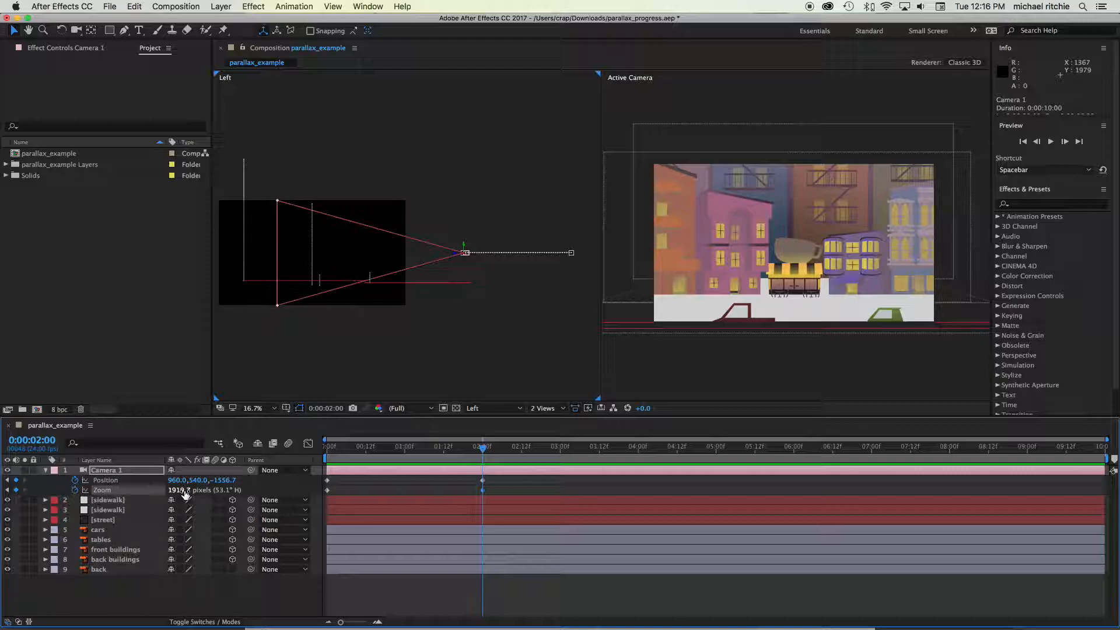
mouse_move(186, 494)
mouse_down()
mouse_move(144, 492)
mouse_move(165, 494)
mouse_up()
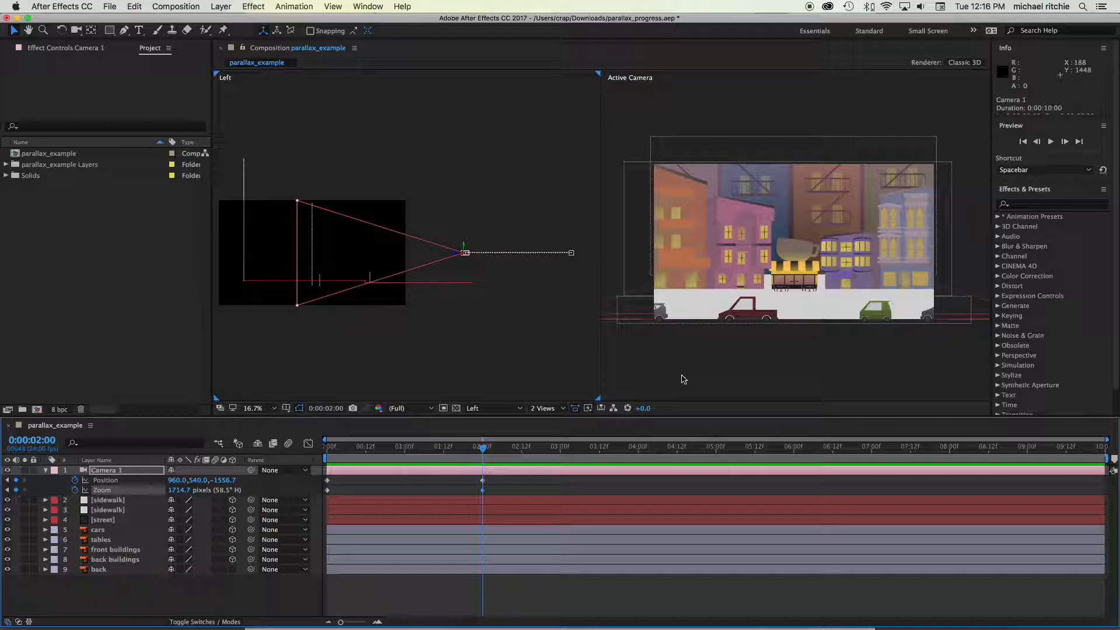
Preview the camera's combined position and zoom animation from the start of the composition
drag(484, 448, 296, 449)
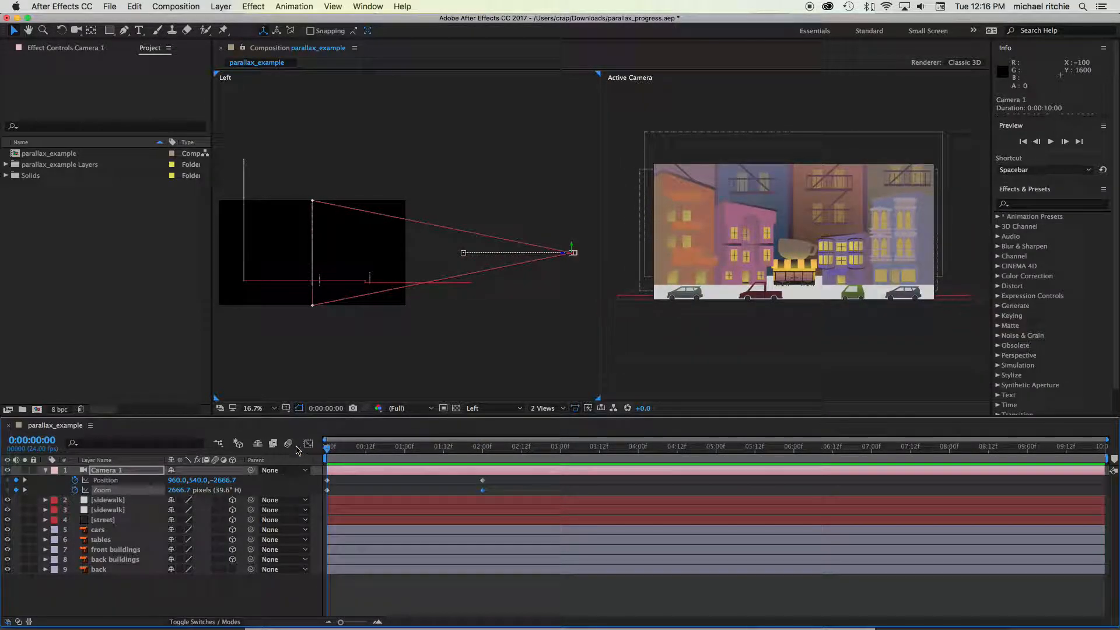
key(space)
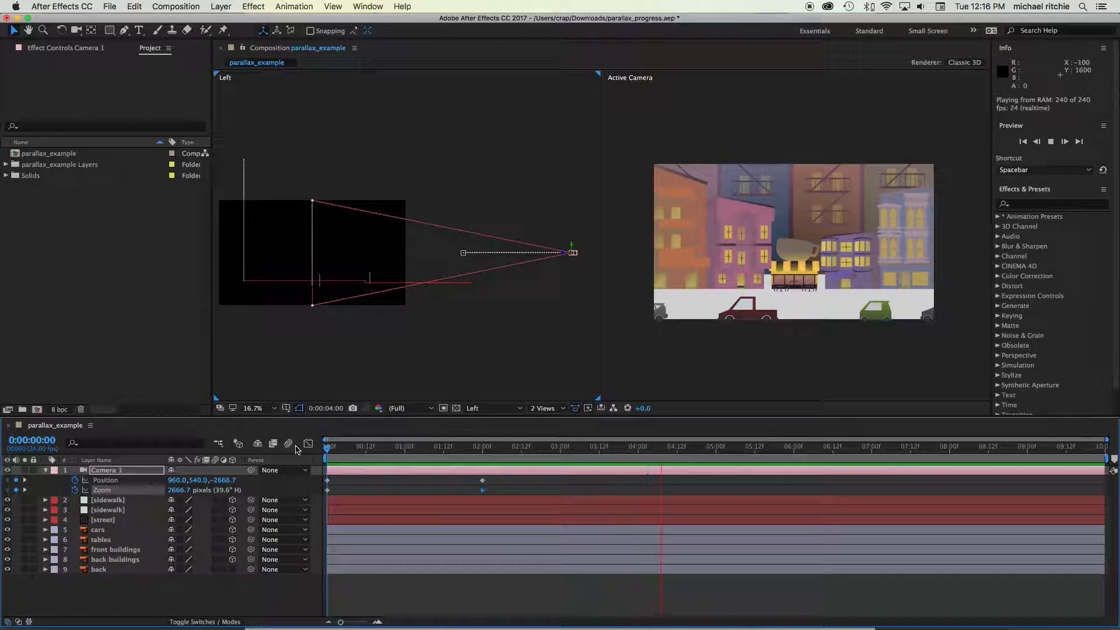
key(space)
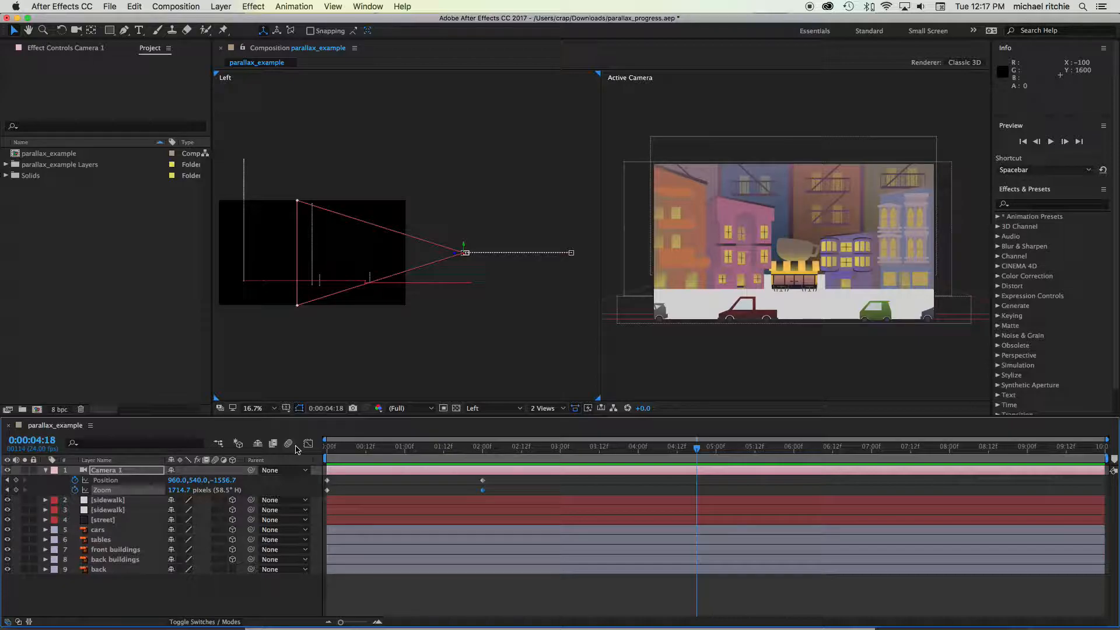
Return to the first frame and time-reverse the Position keyframes of Camera 1
key(Home)
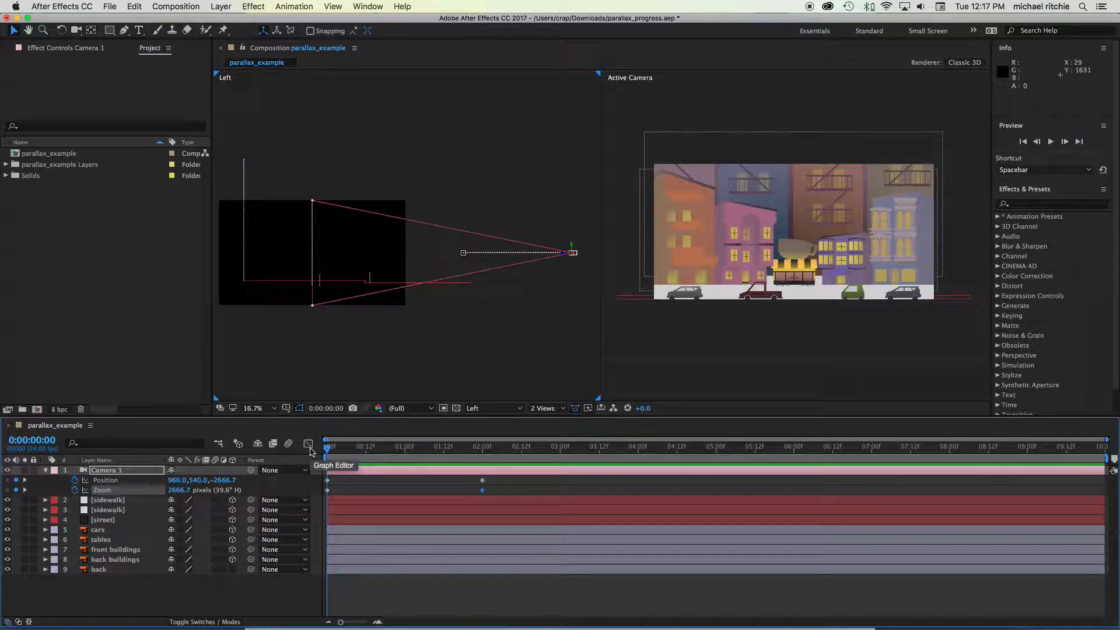
click(117, 481)
right_click(328, 481)
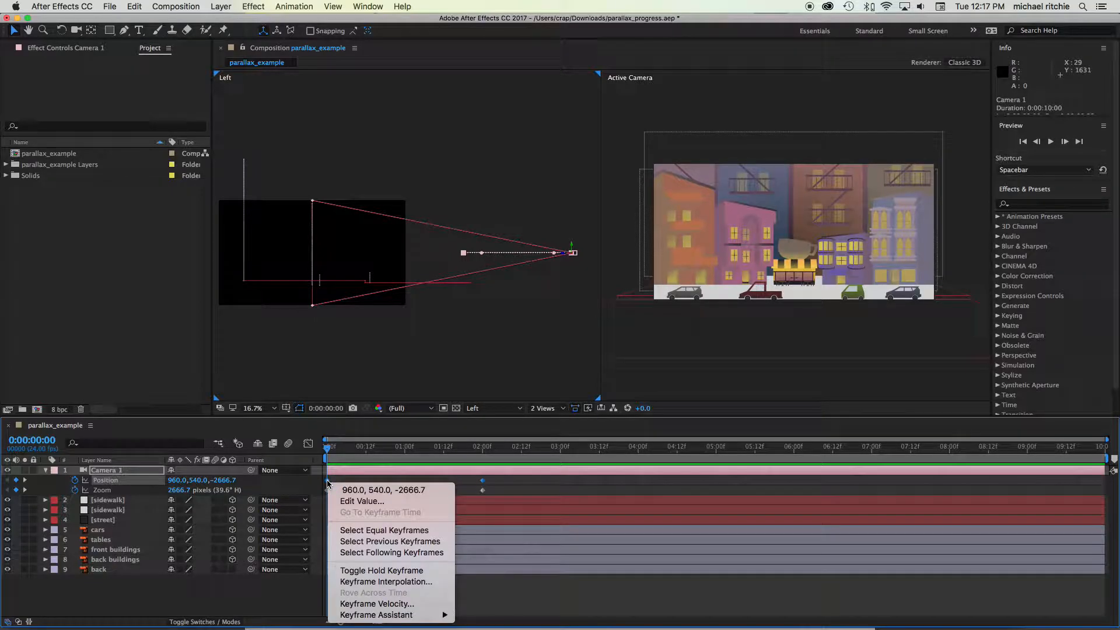
mouse_move(376, 615)
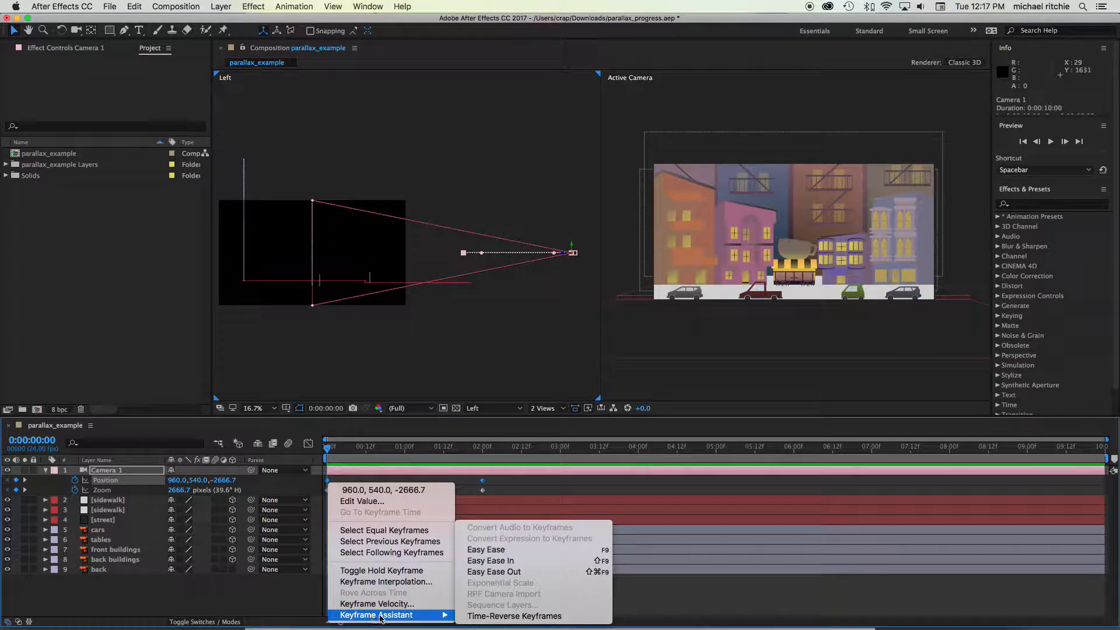
click(535, 617)
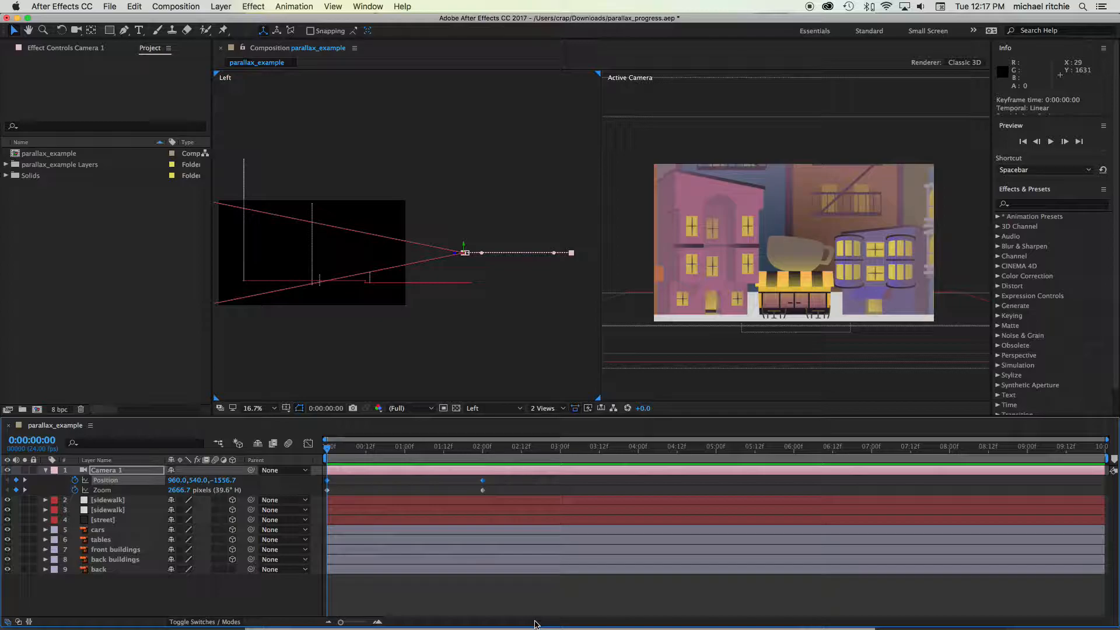
Time-reverse the Zoom keyframes of Camera 1 and preview the reversed animation
click(99, 492)
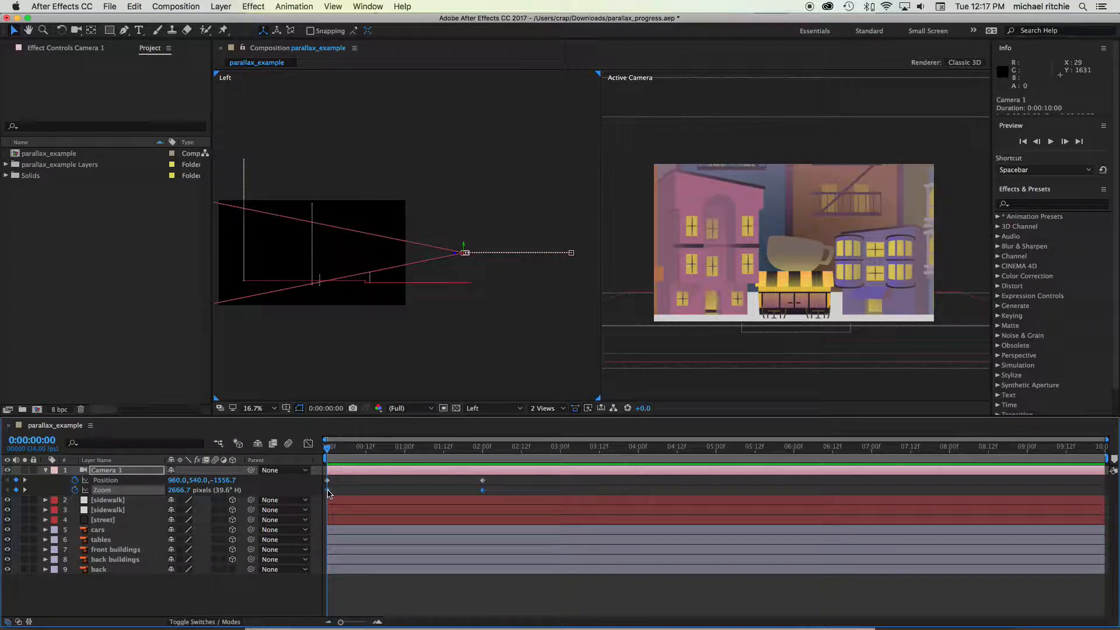
right_click(328, 490)
mouse_move(376, 616)
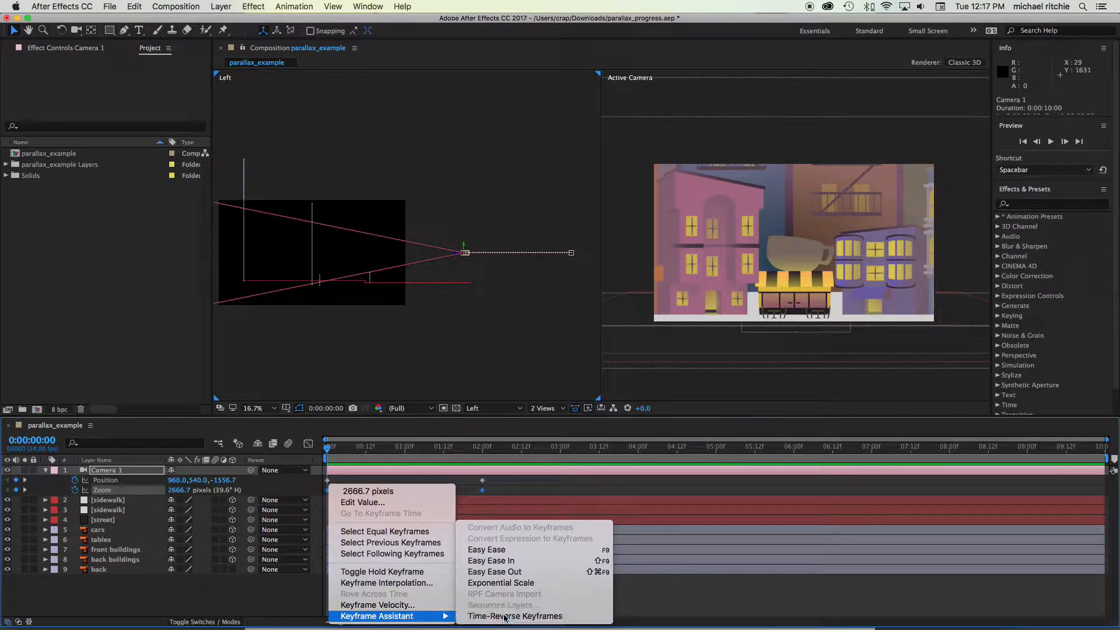
click(506, 617)
key(space)
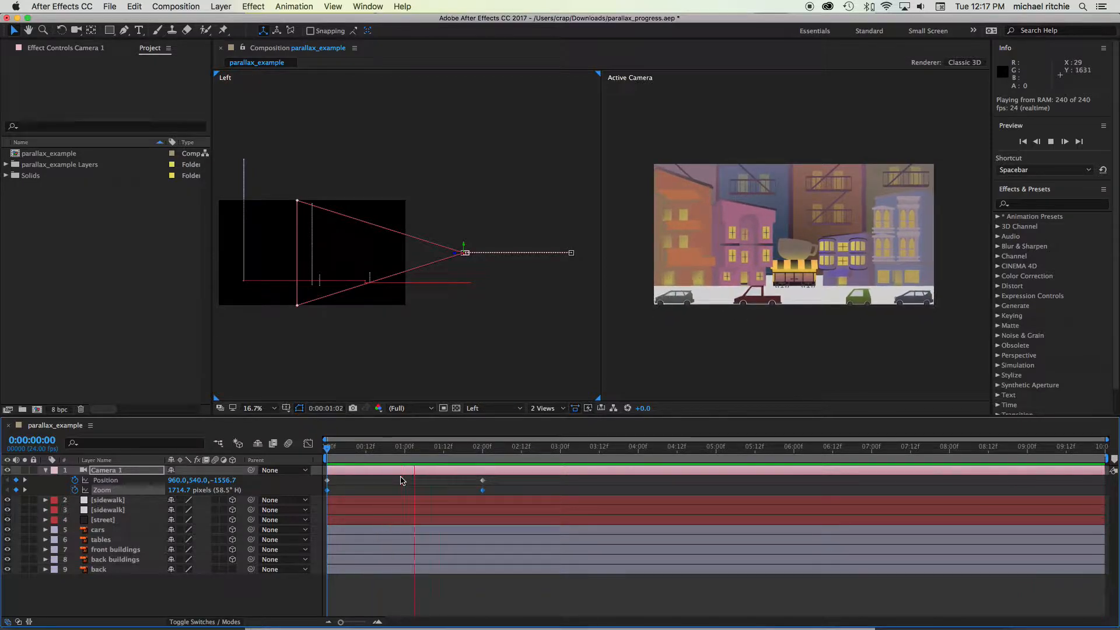
key(space)
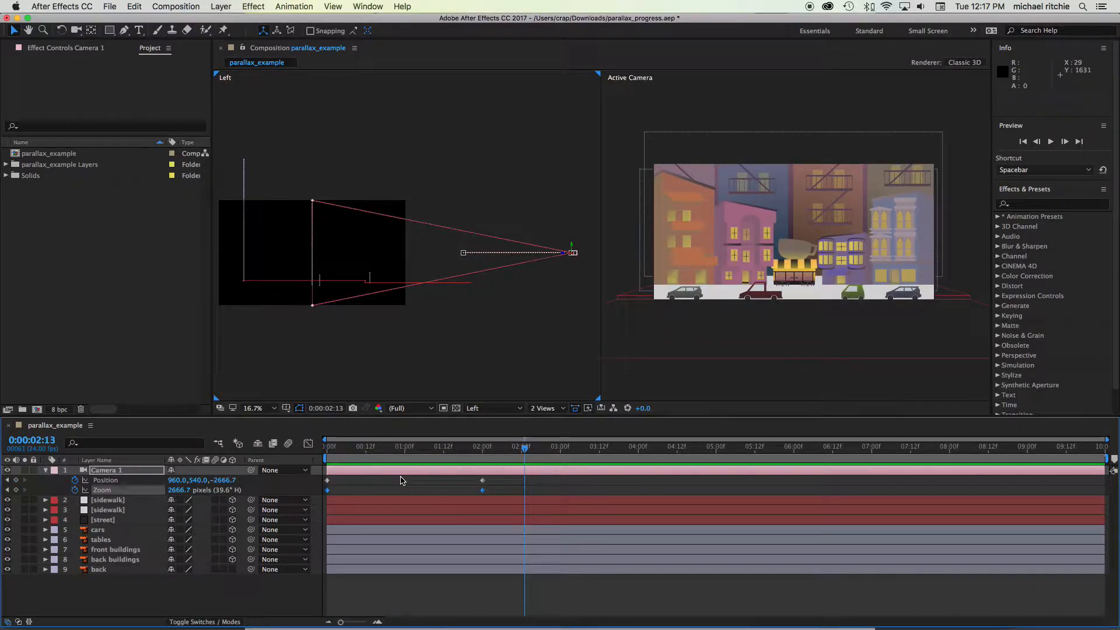